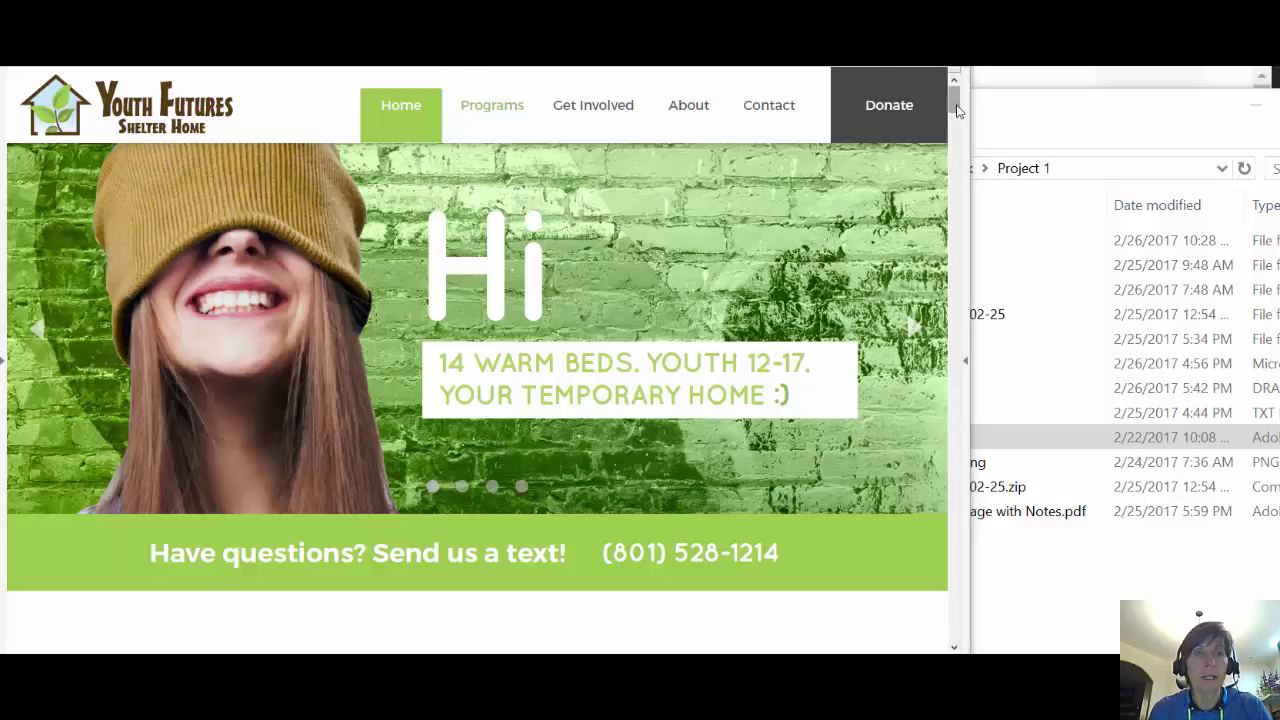
Scroll the Youth Futures homepage mockup down to its Services section.
{"action": "left_click_drag", "start_coordinate": [954, 98], "coordinate": [966, 290]}
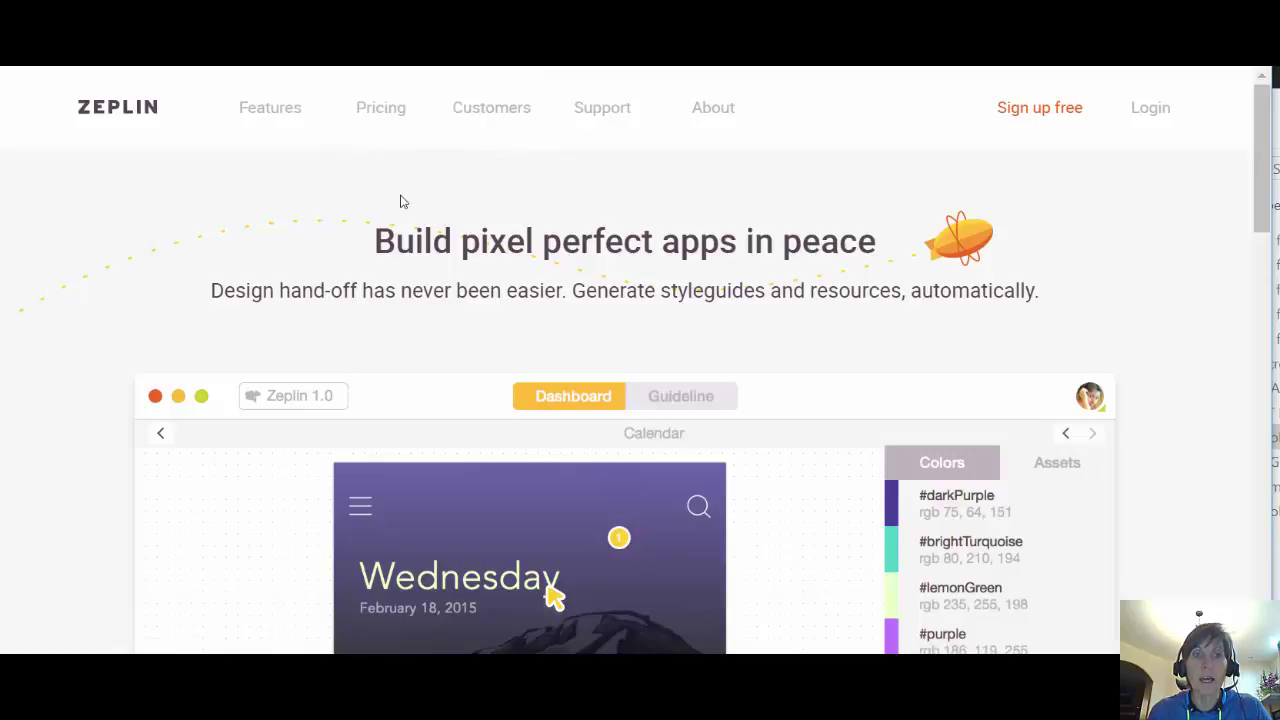
Accept the Youth Futures team invitation from the Zeplin email in Gmail.
{"action": "key", "text": "ctrl+Tab"}
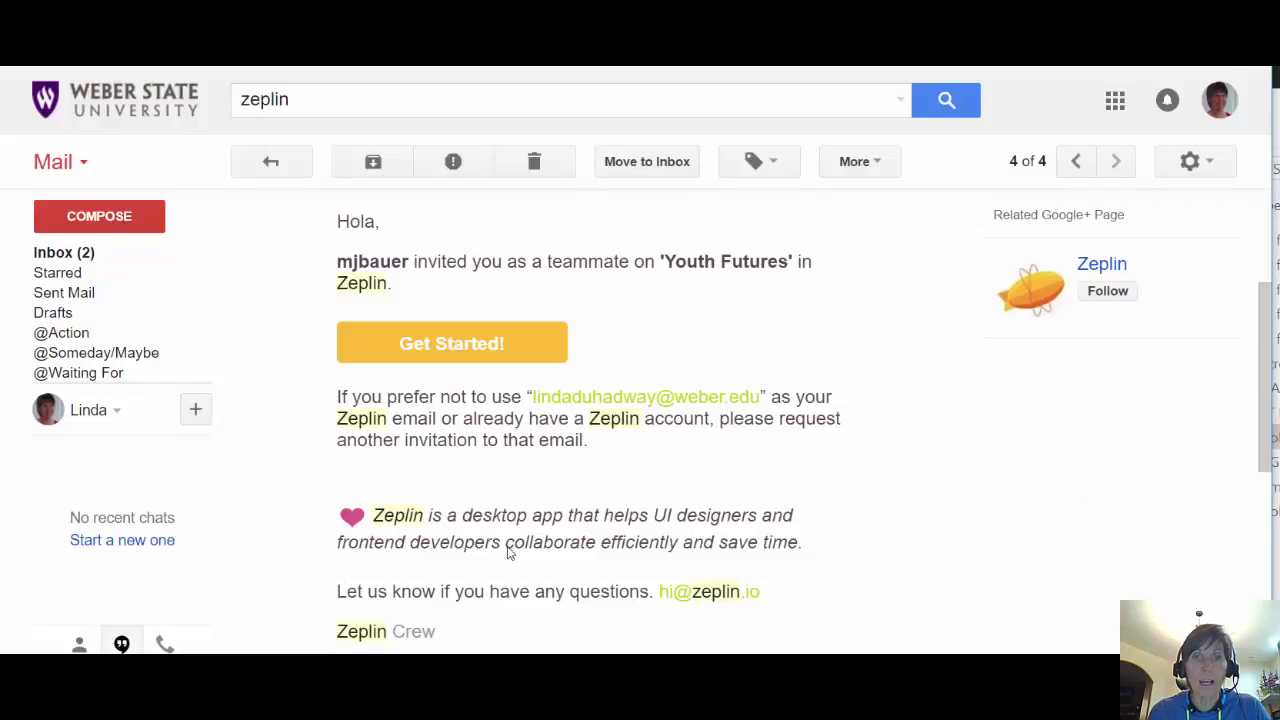
{"action": "left_click", "coordinate": [340, 322]}
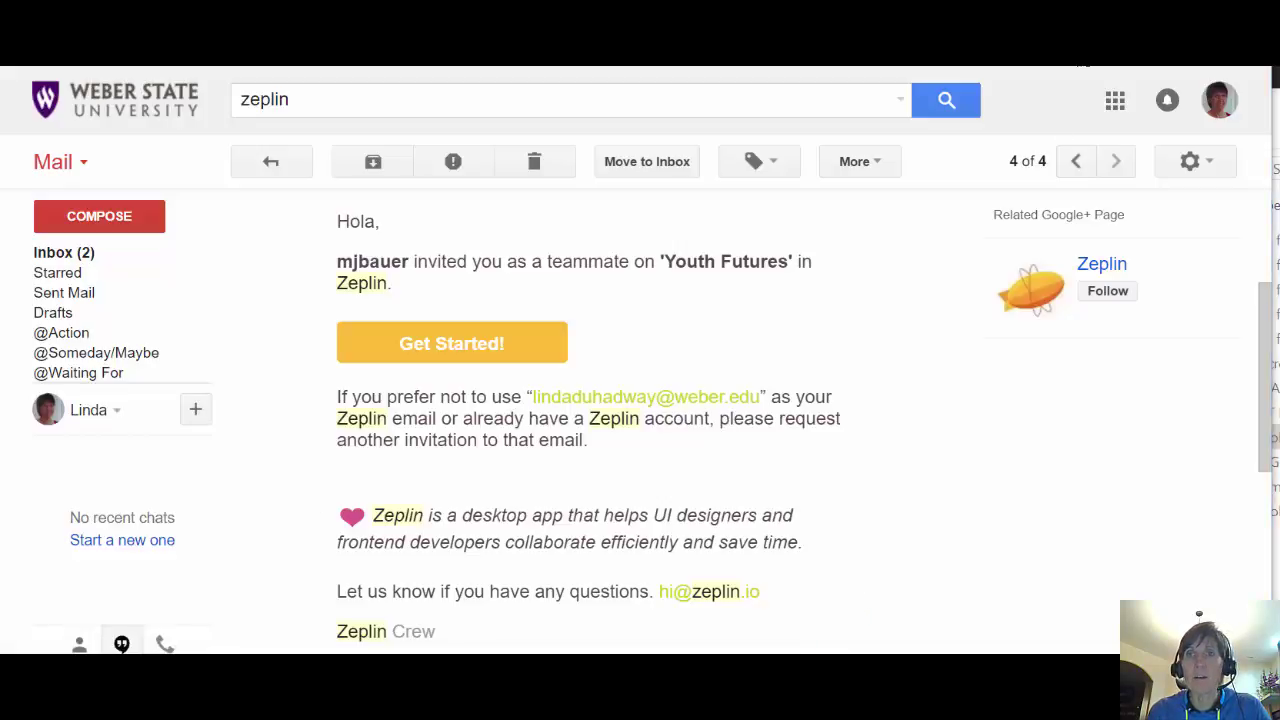
{"action": "mouse_move", "coordinate": [1083, 64]}
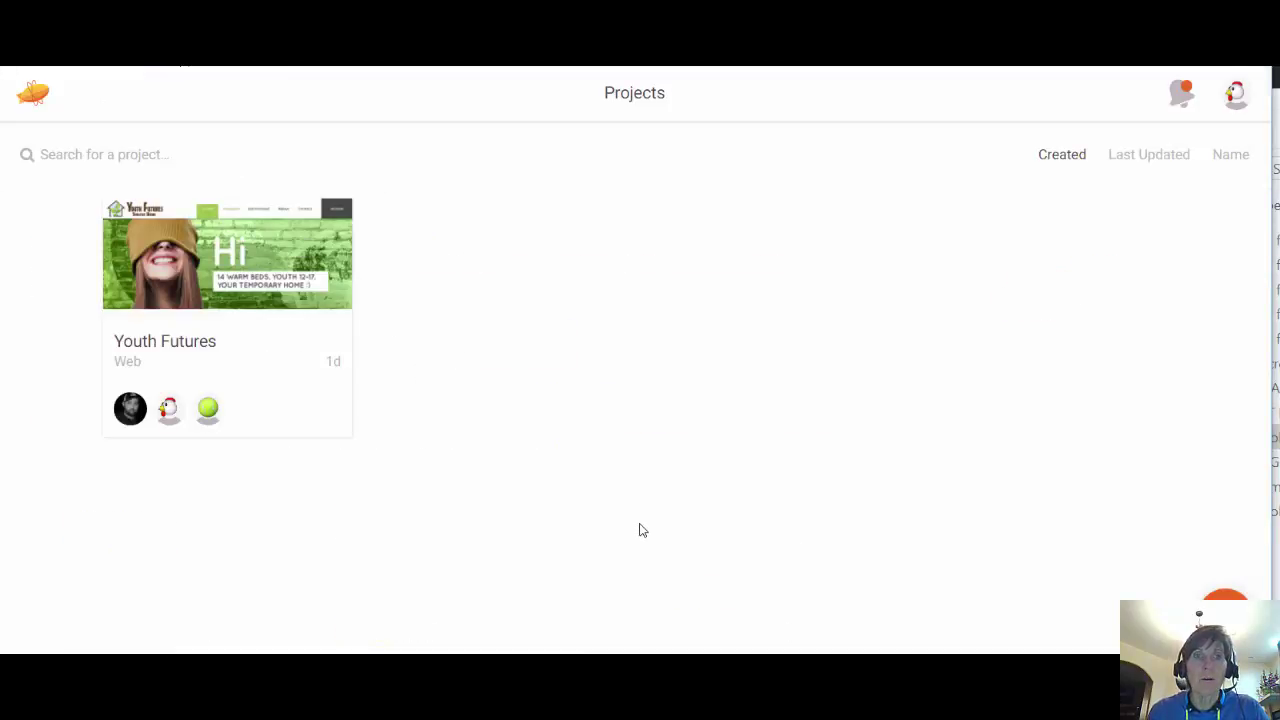
Open the Youth Futures project and its Desktop screen design.
{"action": "left_click", "coordinate": [210, 261]}
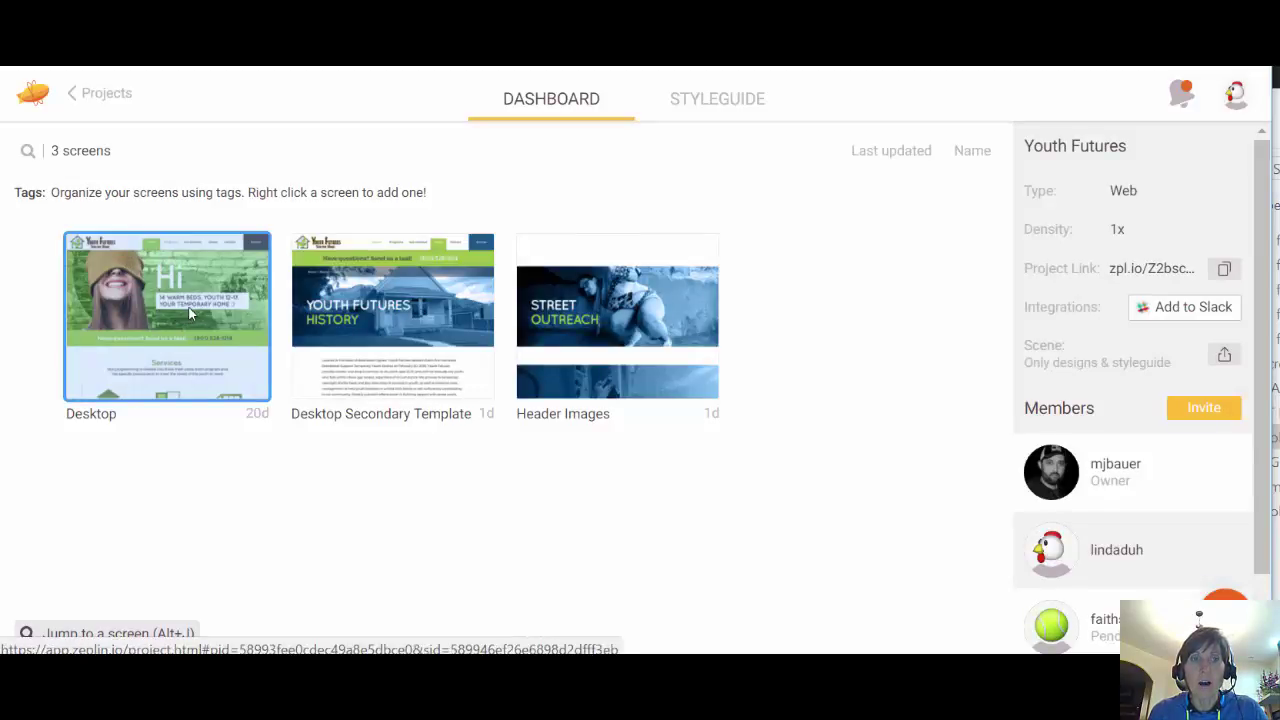
{"action": "left_click", "coordinate": [189, 313]}
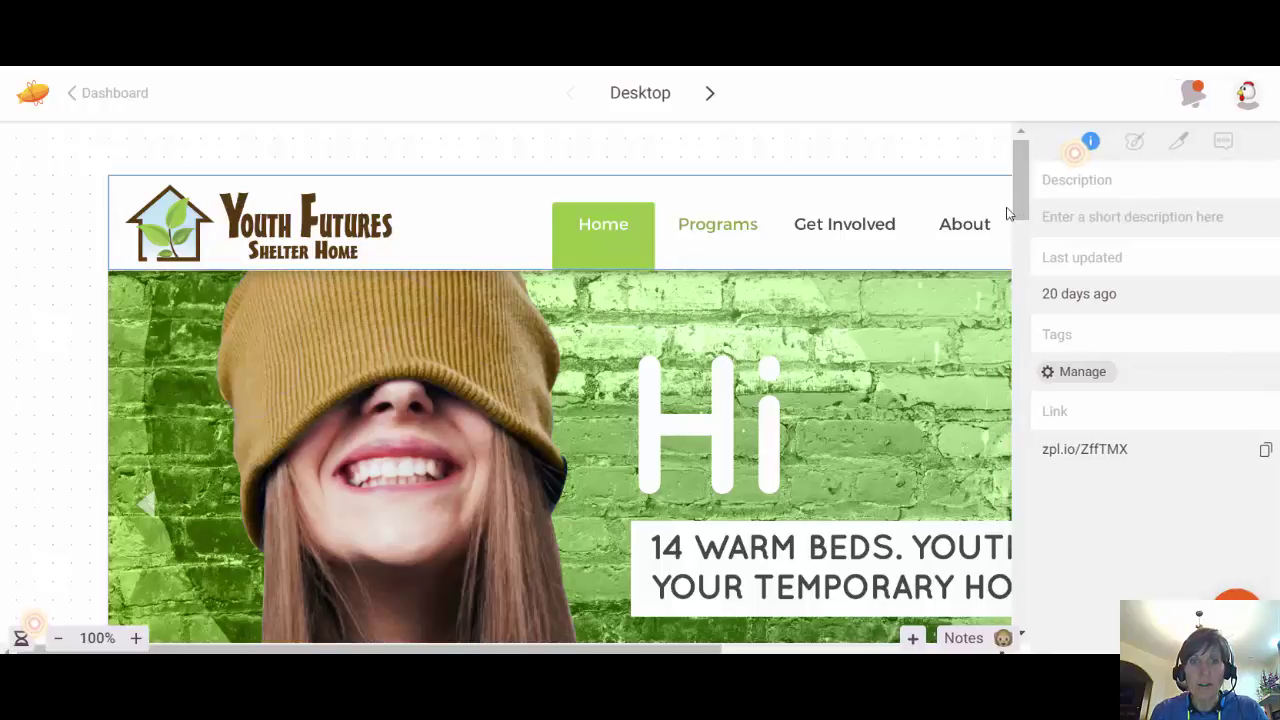
Inspect the header bar, then the Services heading: Quicksand-Bold 48px, #6e8d45, 192×56px.
{"action": "left_click", "coordinate": [1020, 210]}
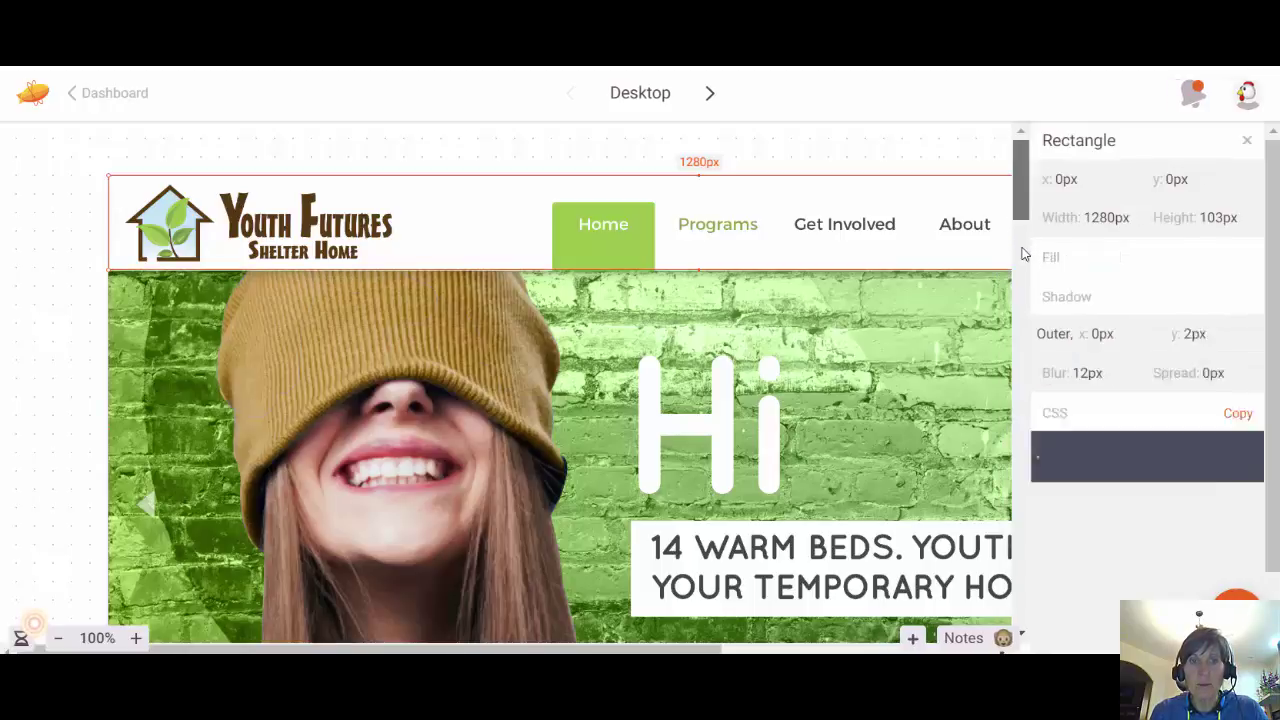
{"action": "scroll", "coordinate": [1021, 232], "scroll_direction": "down", "scroll_amount": 4}
{"action": "scroll", "coordinate": [1021, 232], "scroll_direction": "down", "scroll_amount": 10}
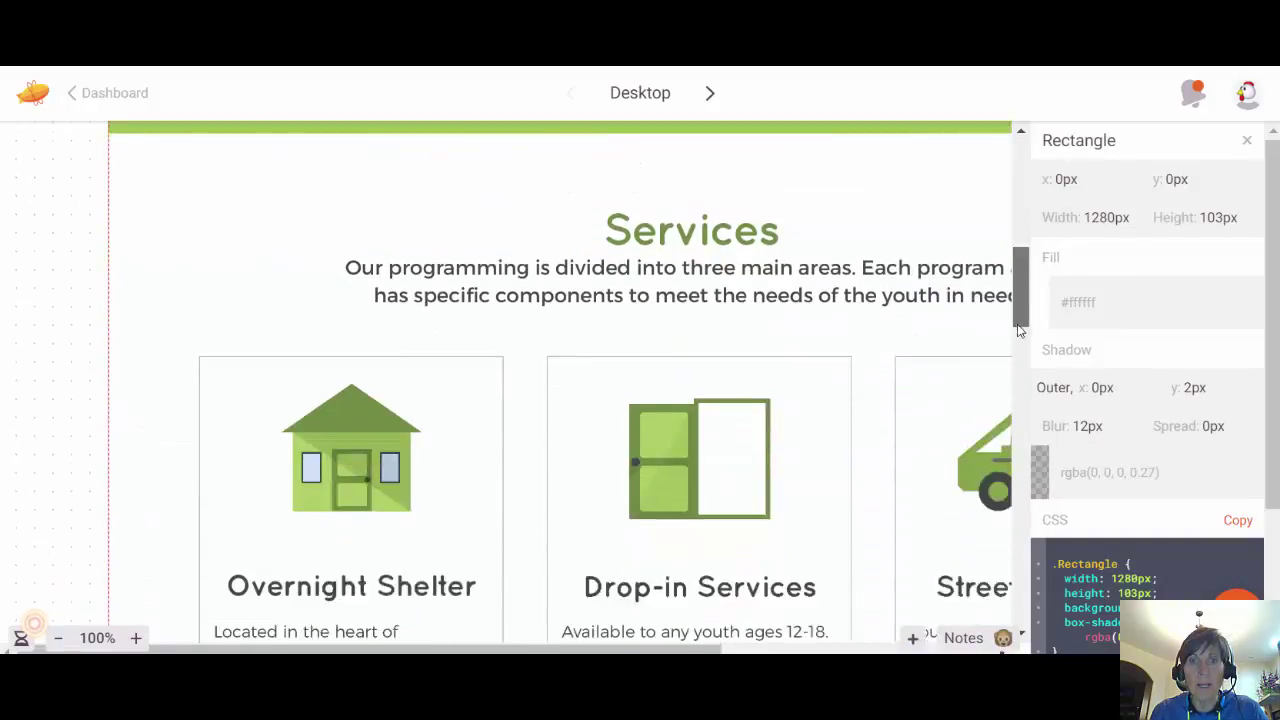
{"action": "scroll", "coordinate": [1015, 420], "scroll_direction": "down", "scroll_amount": 3}
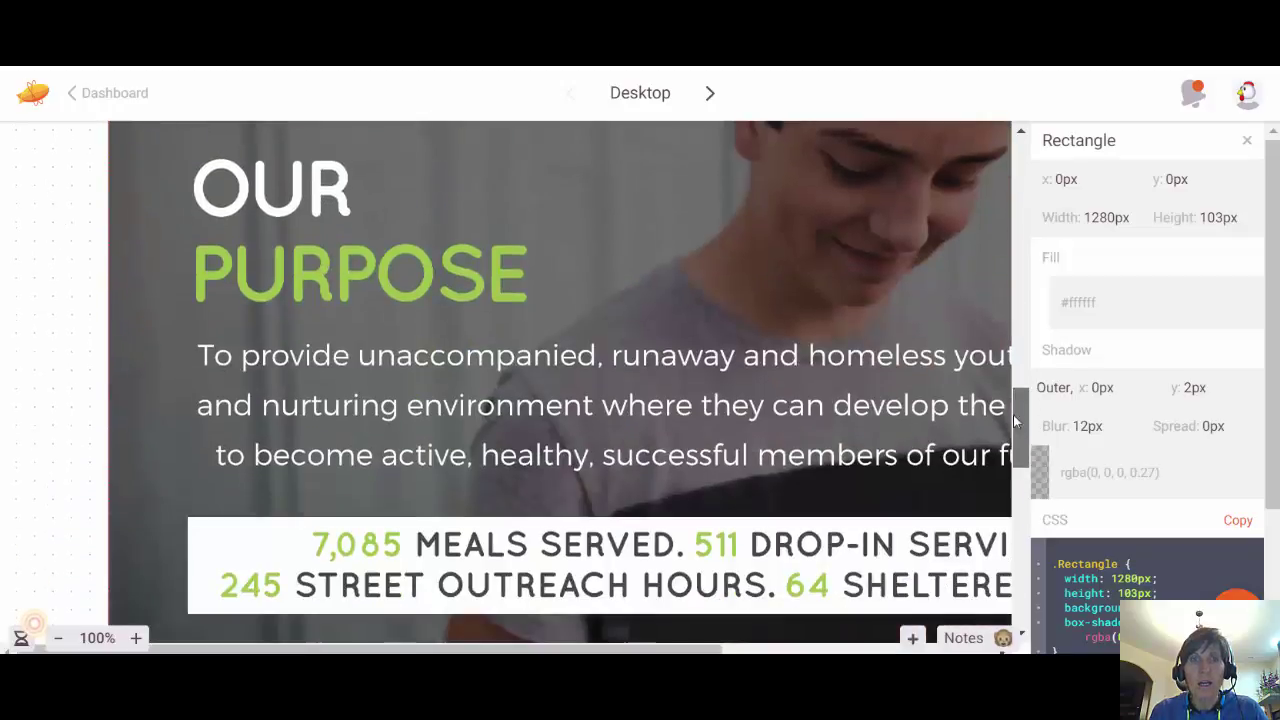
{"action": "scroll", "coordinate": [1014, 410], "scroll_direction": "up", "scroll_amount": 6}
{"action": "scroll", "coordinate": [1010, 335], "scroll_direction": "up", "scroll_amount": 3}
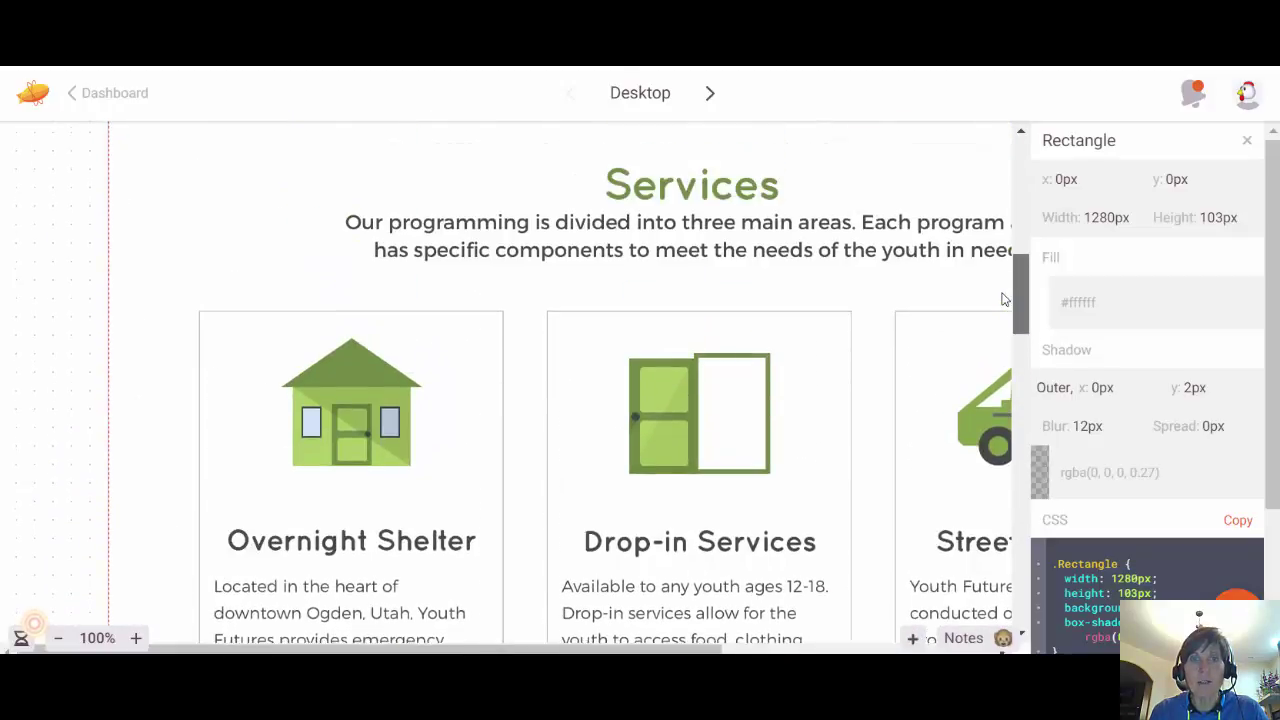
{"action": "left_click", "coordinate": [725, 184]}
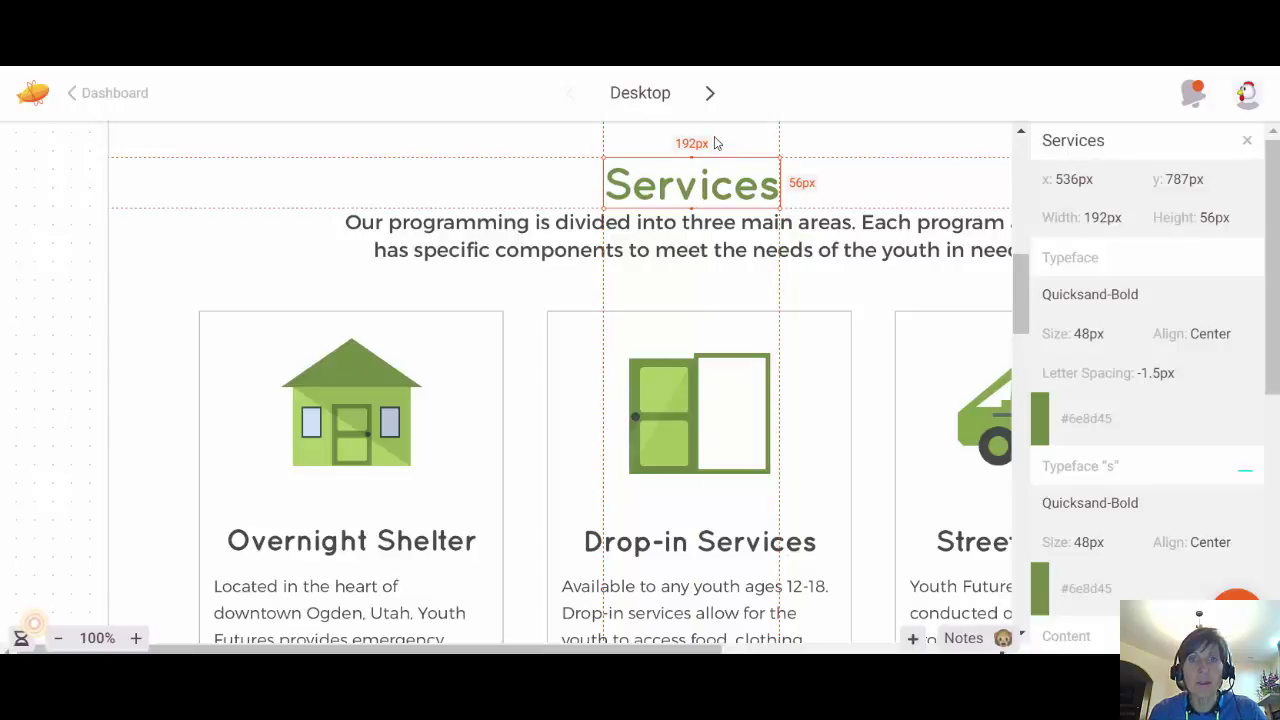
Inspect the door and house roof shapes, showing the house icon's PNG and SVG assets.
{"action": "scroll", "coordinate": [727, 165], "scroll_direction": "up", "scroll_amount": 1}
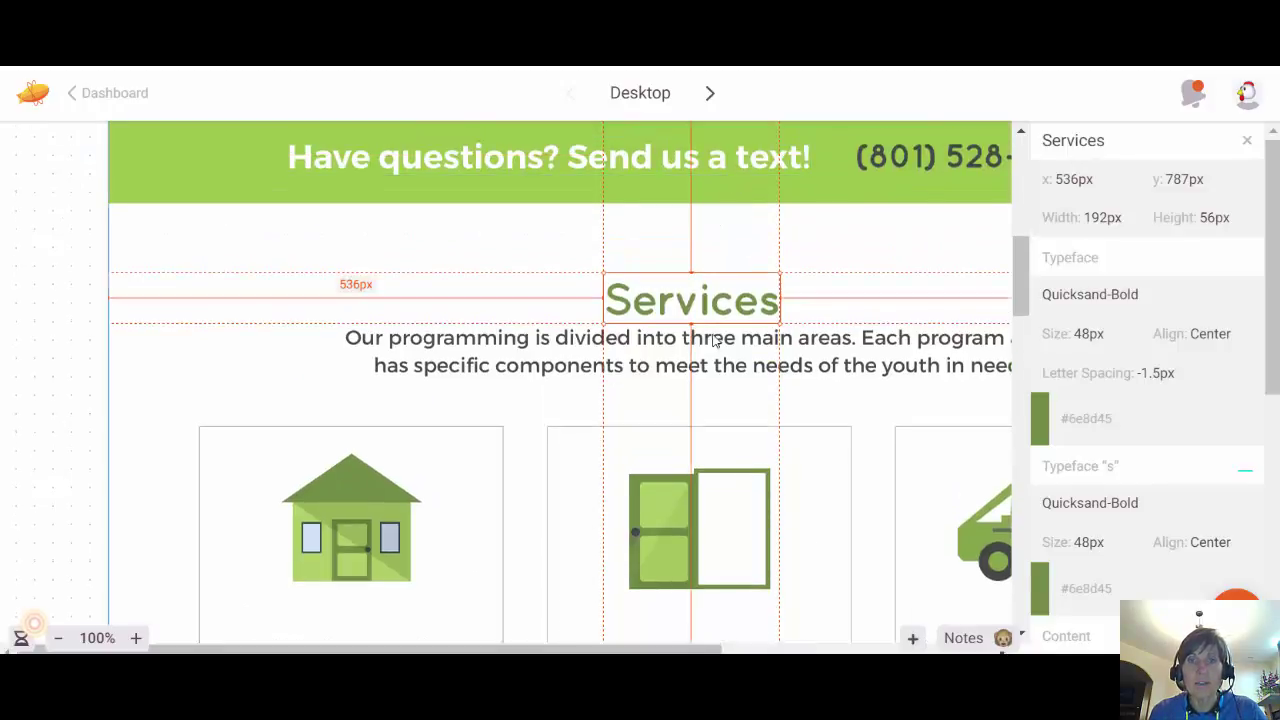
{"action": "scroll", "coordinate": [705, 360], "scroll_direction": "down", "scroll_amount": 1}
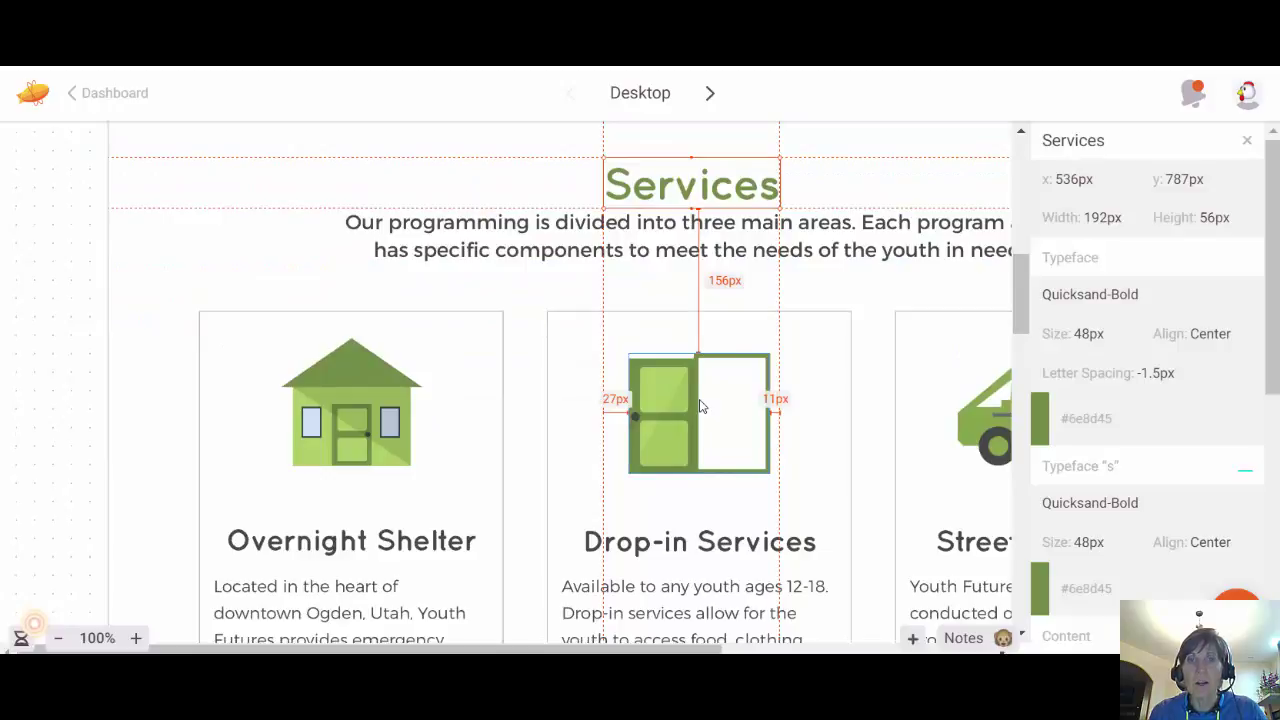
{"action": "left_click", "coordinate": [713, 422]}
{"action": "left_click", "coordinate": [718, 427]}
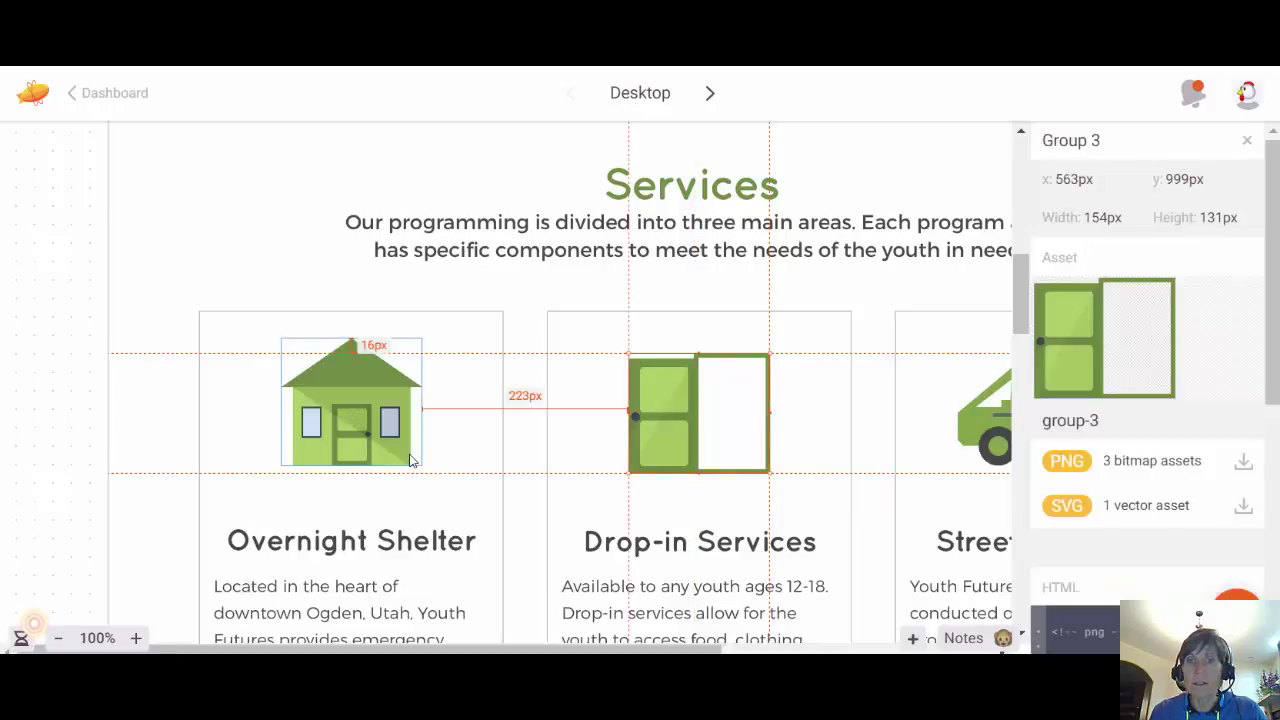
{"action": "left_click", "coordinate": [363, 432]}
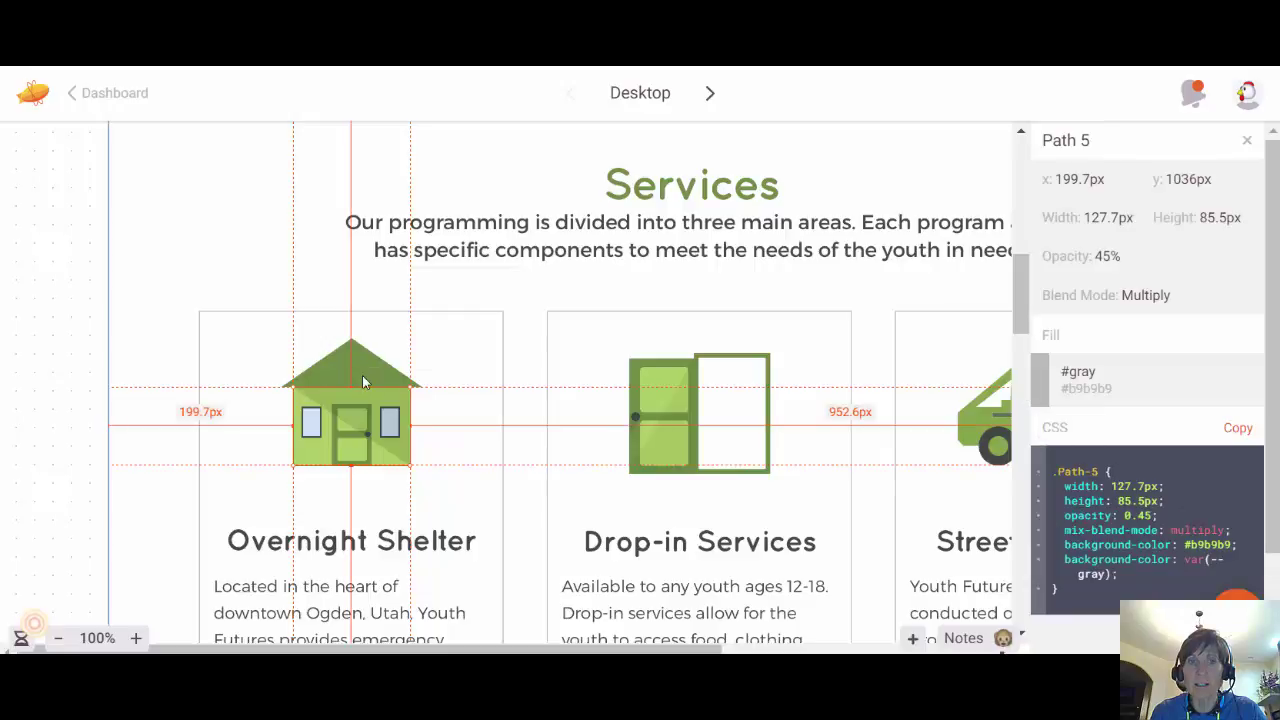
{"action": "scroll", "coordinate": [689, 423], "scroll_direction": "down", "scroll_amount": 1}
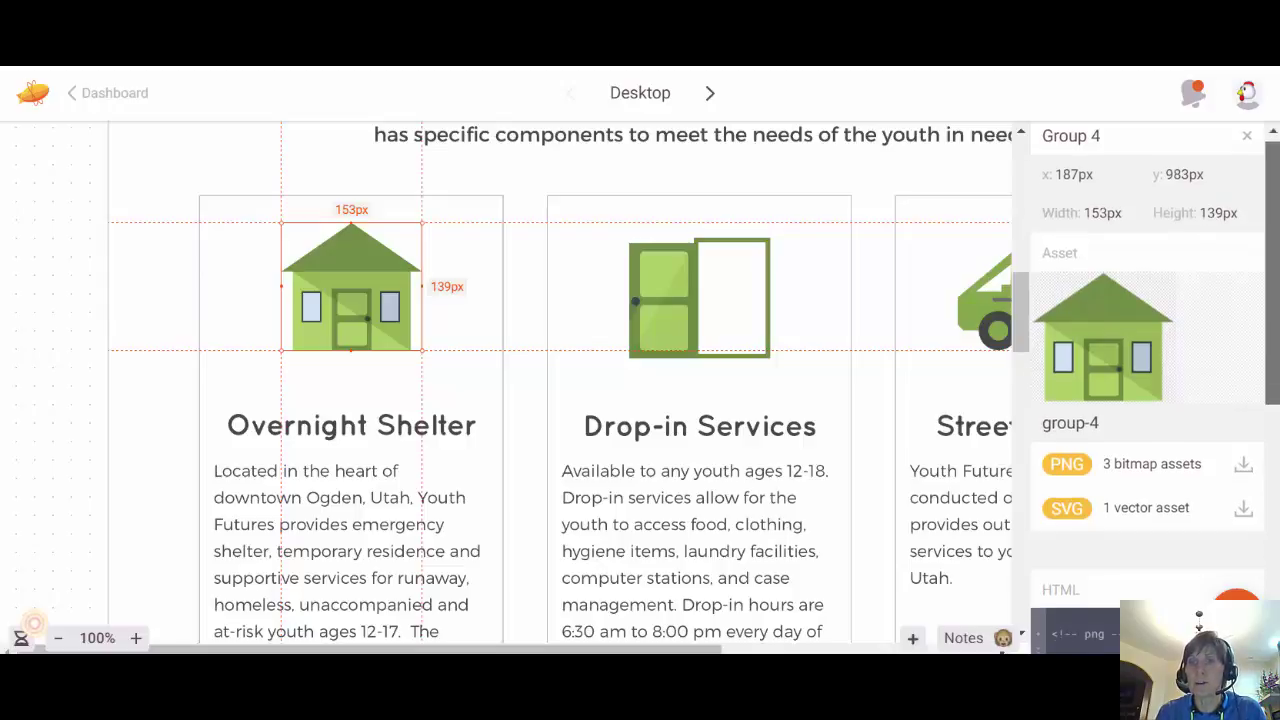
Inspect the Drop-in Services paragraph: Montserrat-Light 18px, 29px line height, #474747.
{"action": "scroll", "coordinate": [1276, 340], "scroll_direction": "down", "scroll_amount": 3}
{"action": "scroll", "coordinate": [1270, 305], "scroll_direction": "up", "scroll_amount": 3}
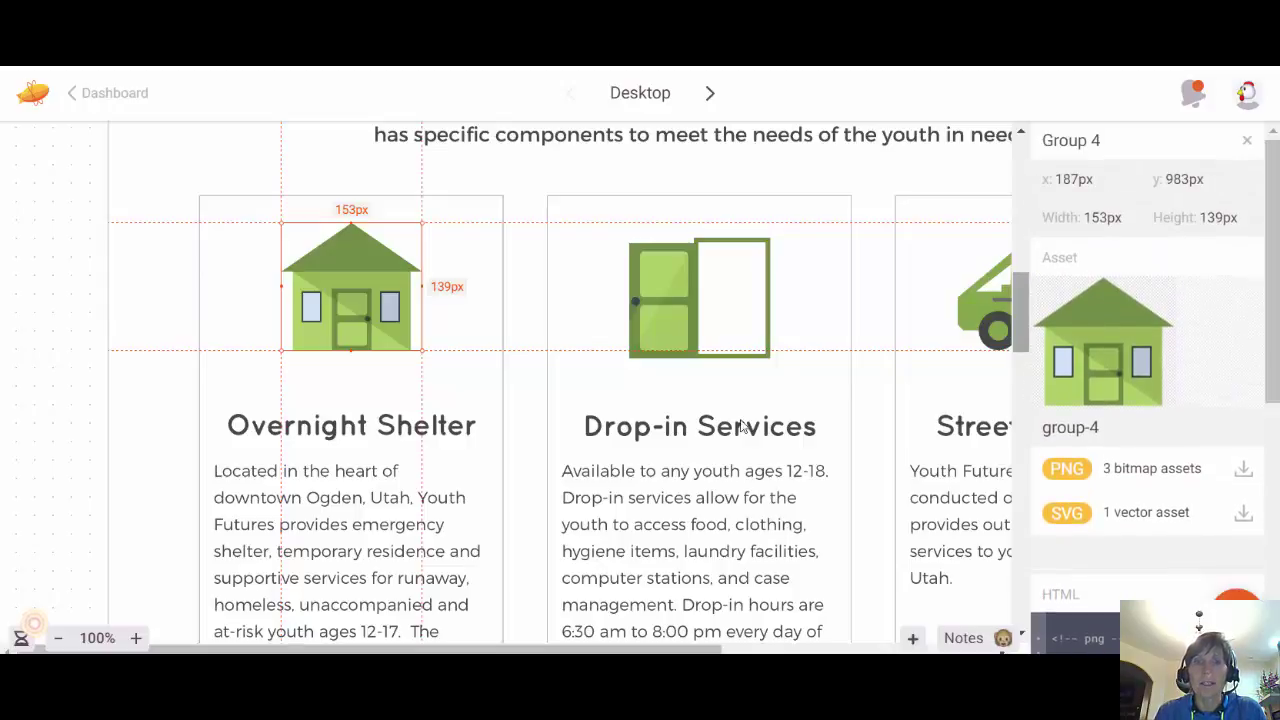
{"action": "left_click", "coordinate": [680, 515]}
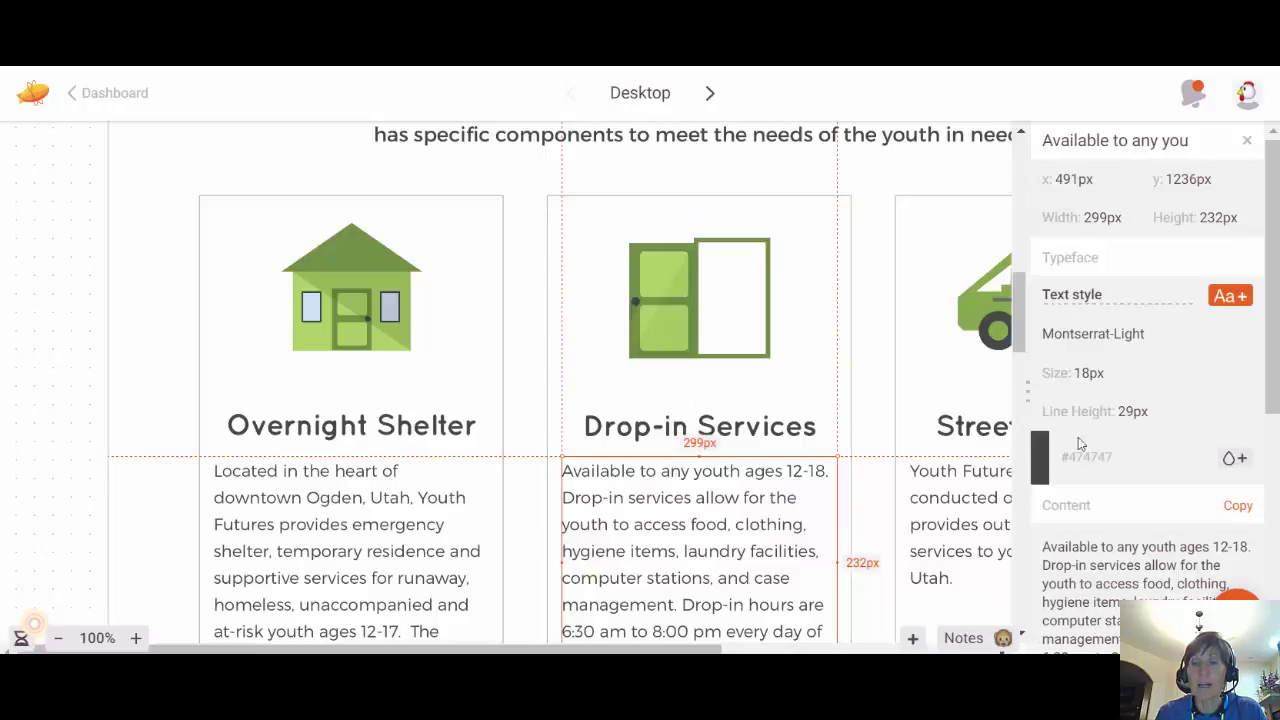
{"action": "scroll", "coordinate": [1080, 455], "scroll_direction": "down", "scroll_amount": 3}
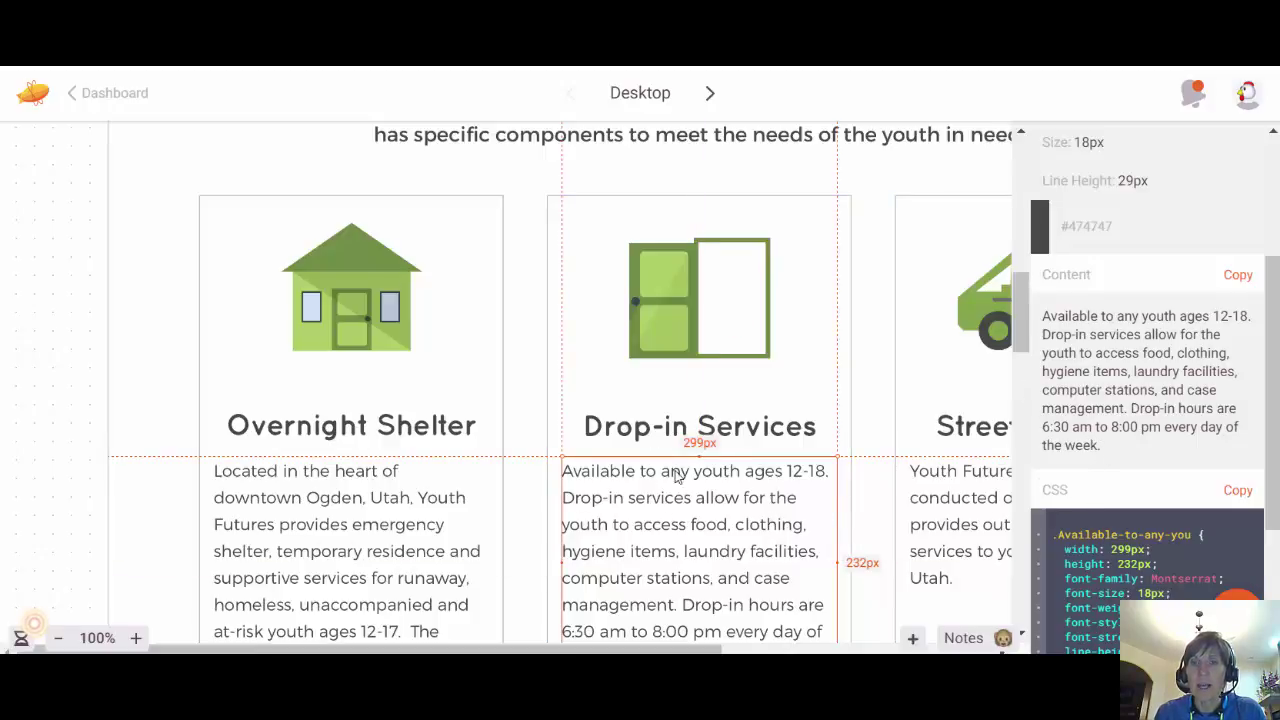
Copy the paragraph's text content to the clipboard and review its CSS.
{"action": "left_click", "coordinate": [1237, 278]}
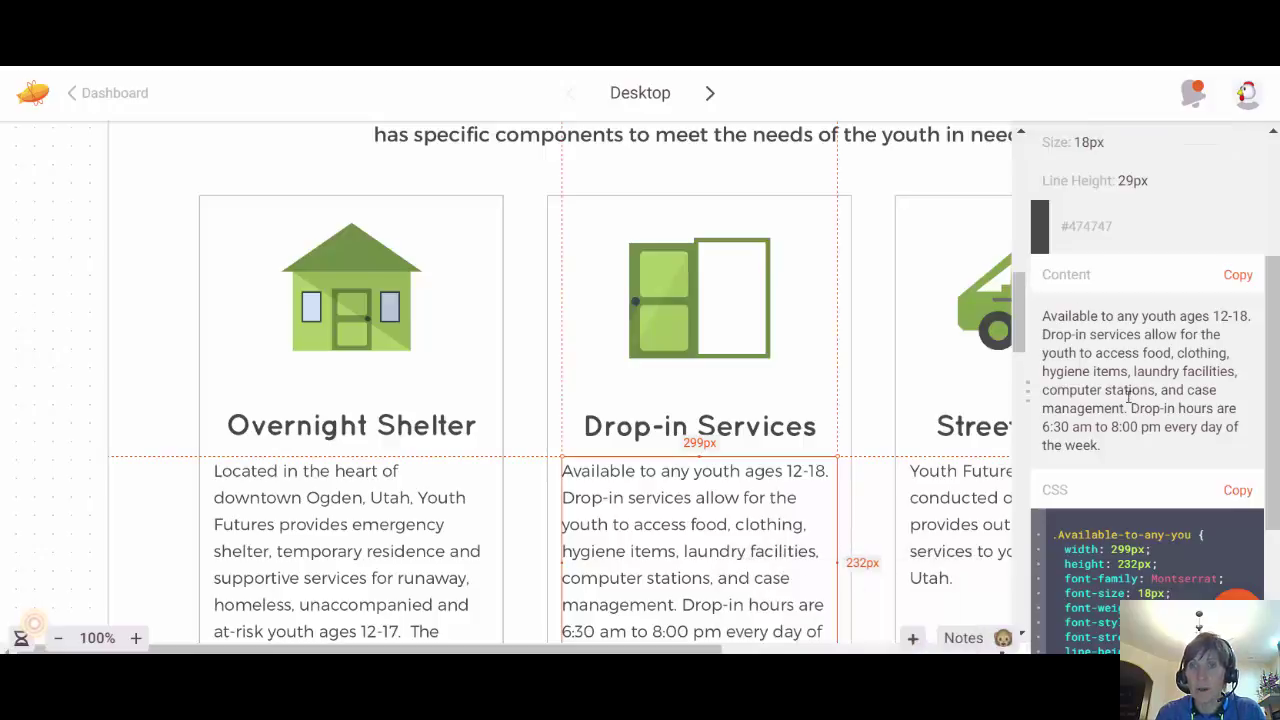
{"action": "scroll", "coordinate": [1183, 553], "scroll_direction": "down", "scroll_amount": 3}
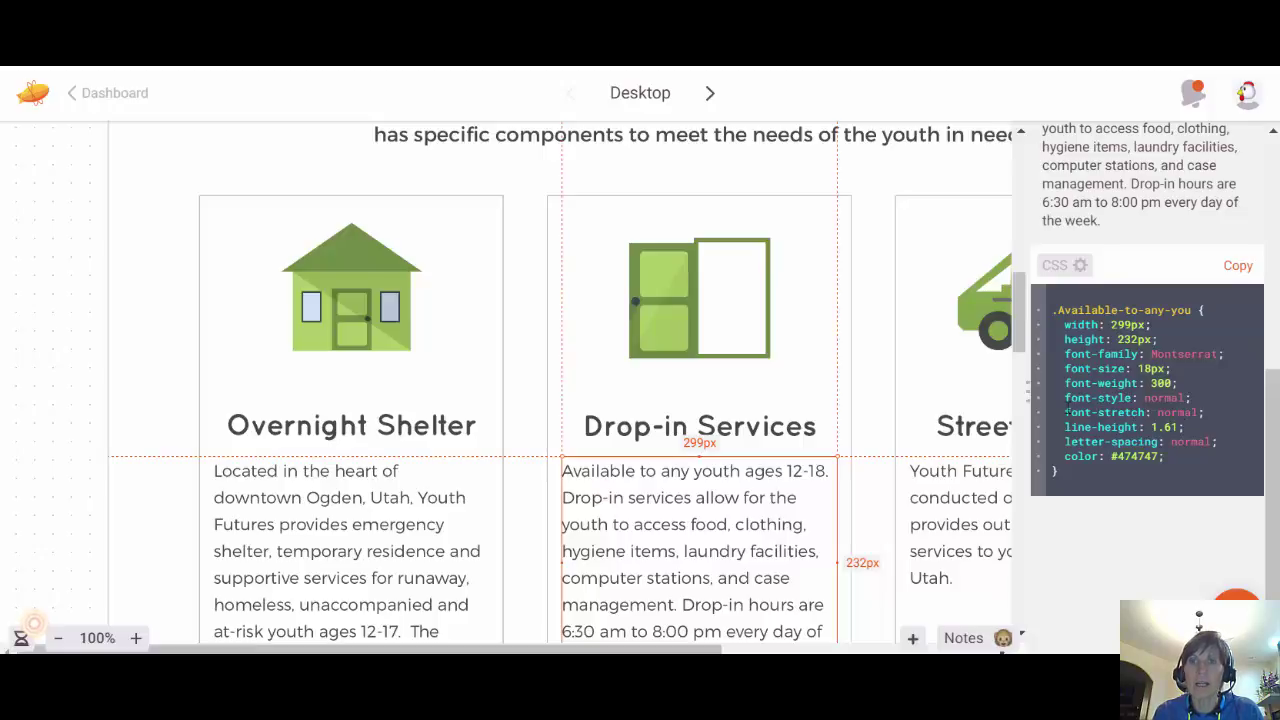
{"action": "scroll", "coordinate": [1155, 385], "scroll_direction": "up", "scroll_amount": 3}
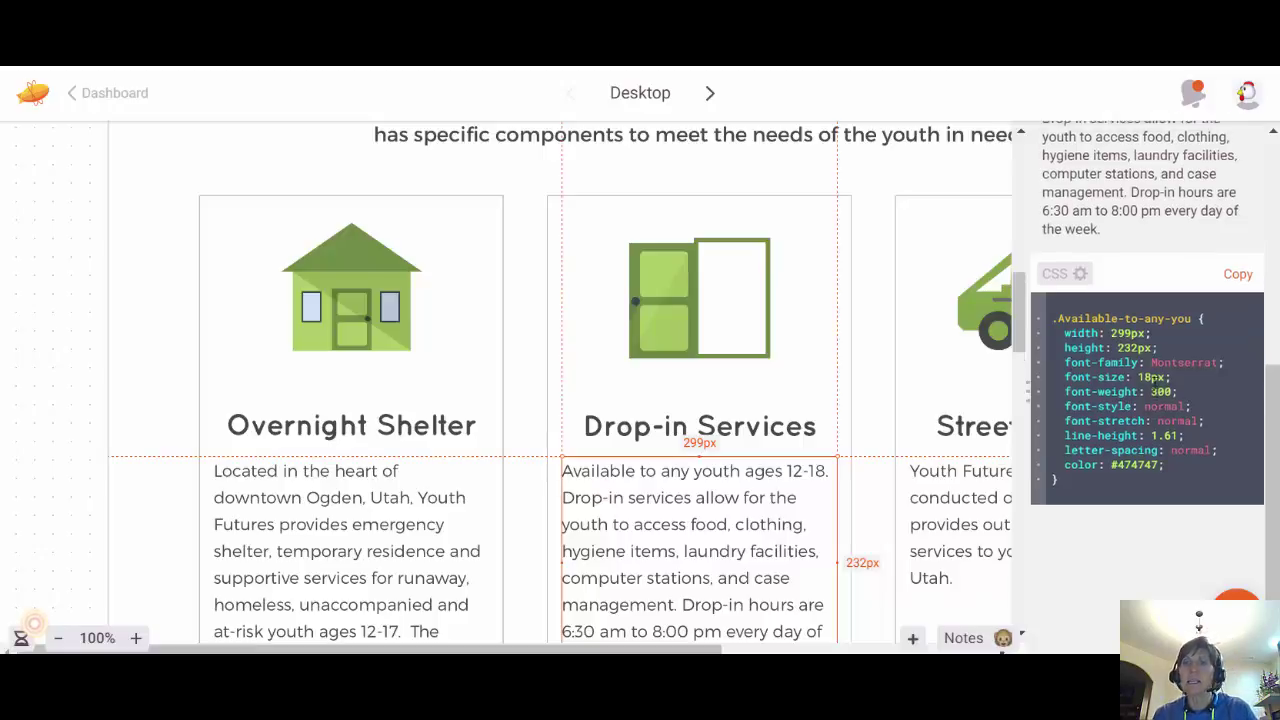
{"action": "scroll", "coordinate": [1155, 395], "scroll_direction": "up", "scroll_amount": 2}
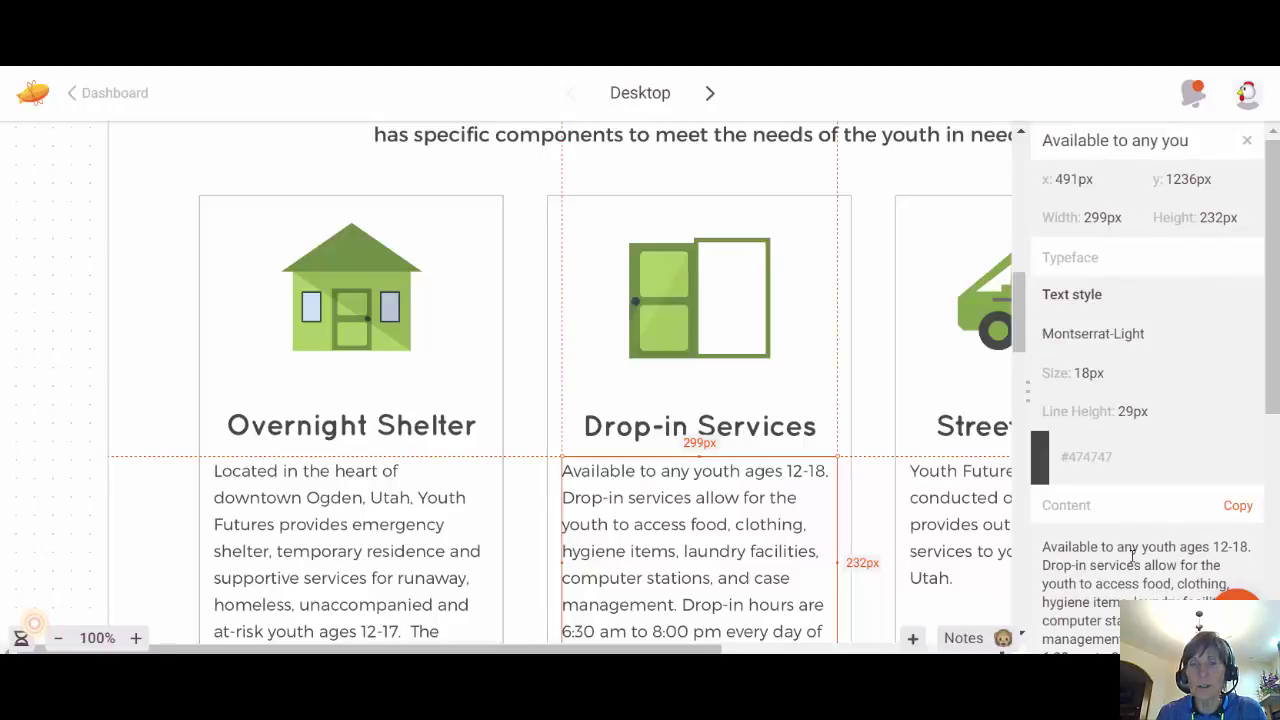
Inspect the Desktop artboard, the Youth Futures logo, and the Programs and Get Involved links.
{"action": "left_click", "coordinate": [140, 197]}
{"action": "scroll", "coordinate": [140, 197], "scroll_direction": "up", "scroll_amount": 5}
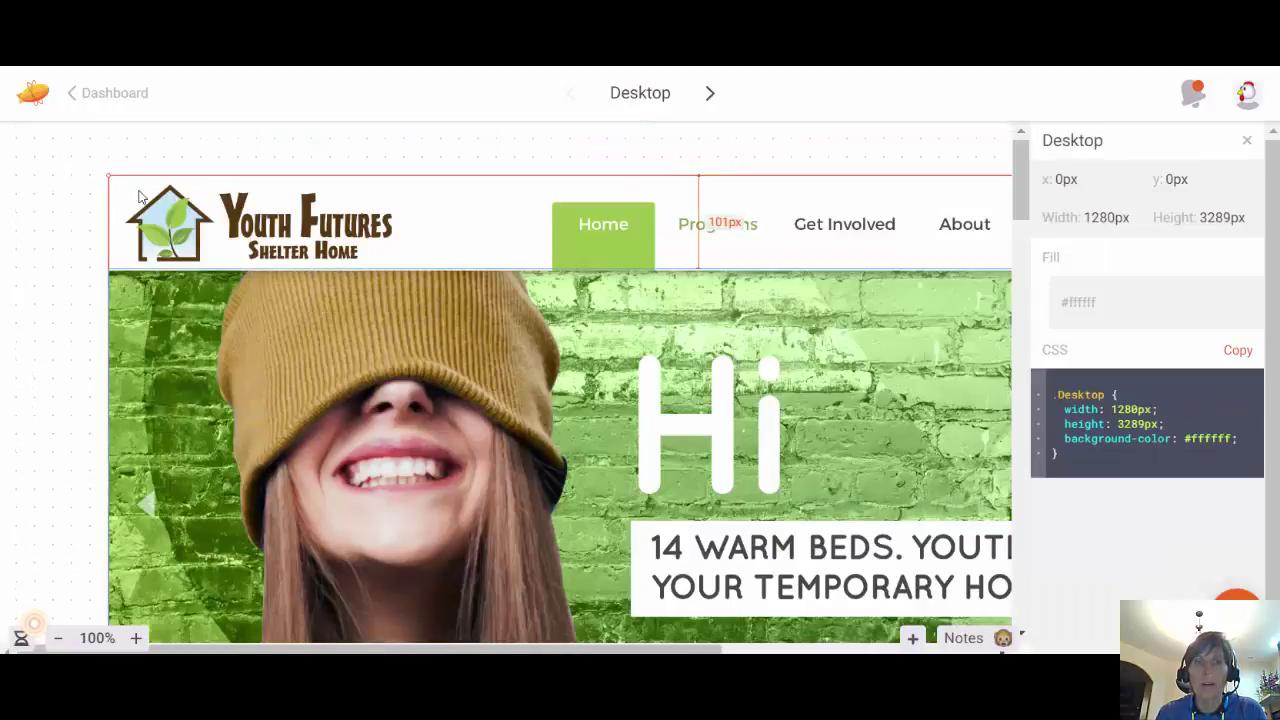
{"action": "scroll", "coordinate": [140, 196], "scroll_direction": "down", "scroll_amount": 3}
{"action": "scroll", "coordinate": [155, 196], "scroll_direction": "up", "scroll_amount": 3}
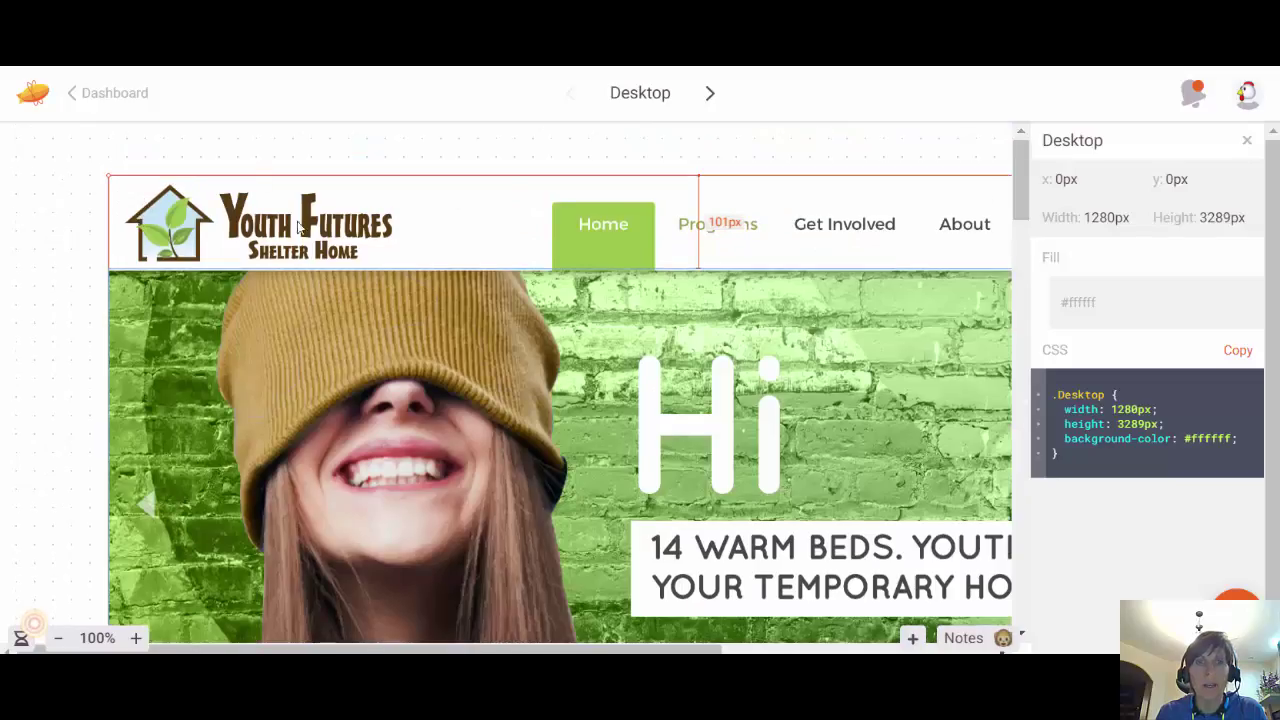
{"action": "left_click", "coordinate": [240, 234]}
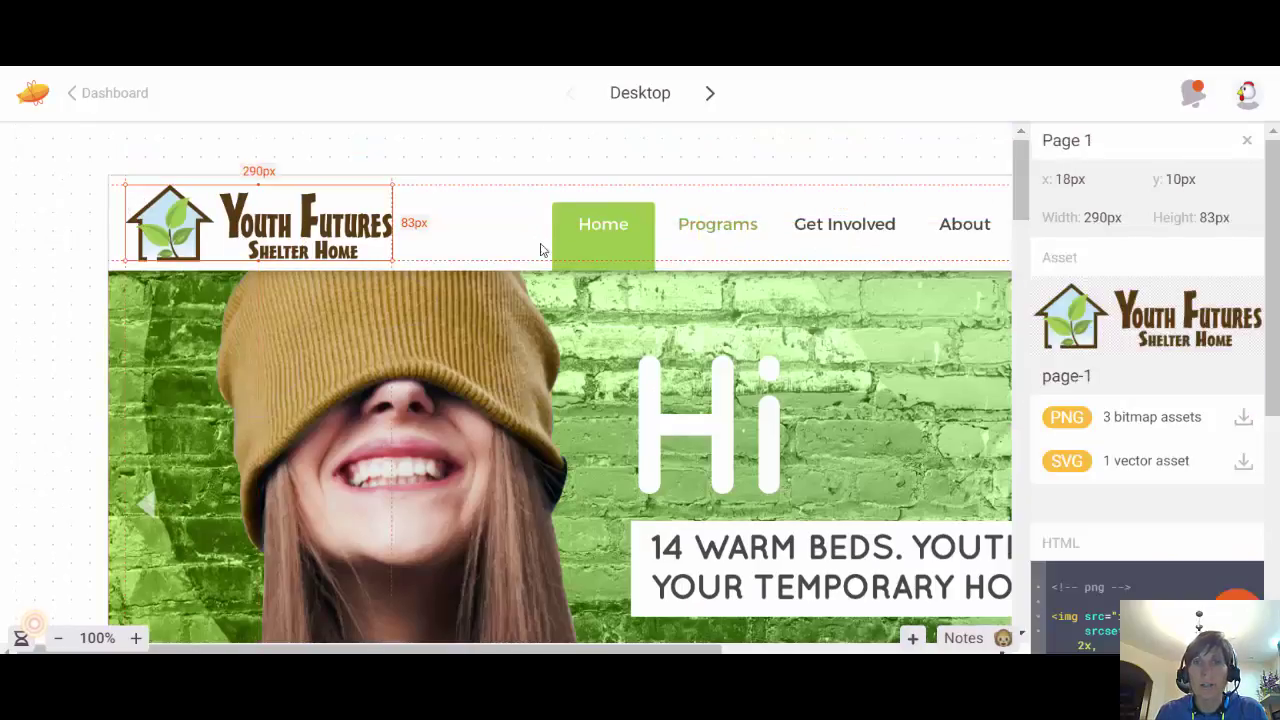
{"action": "left_click", "coordinate": [733, 231]}
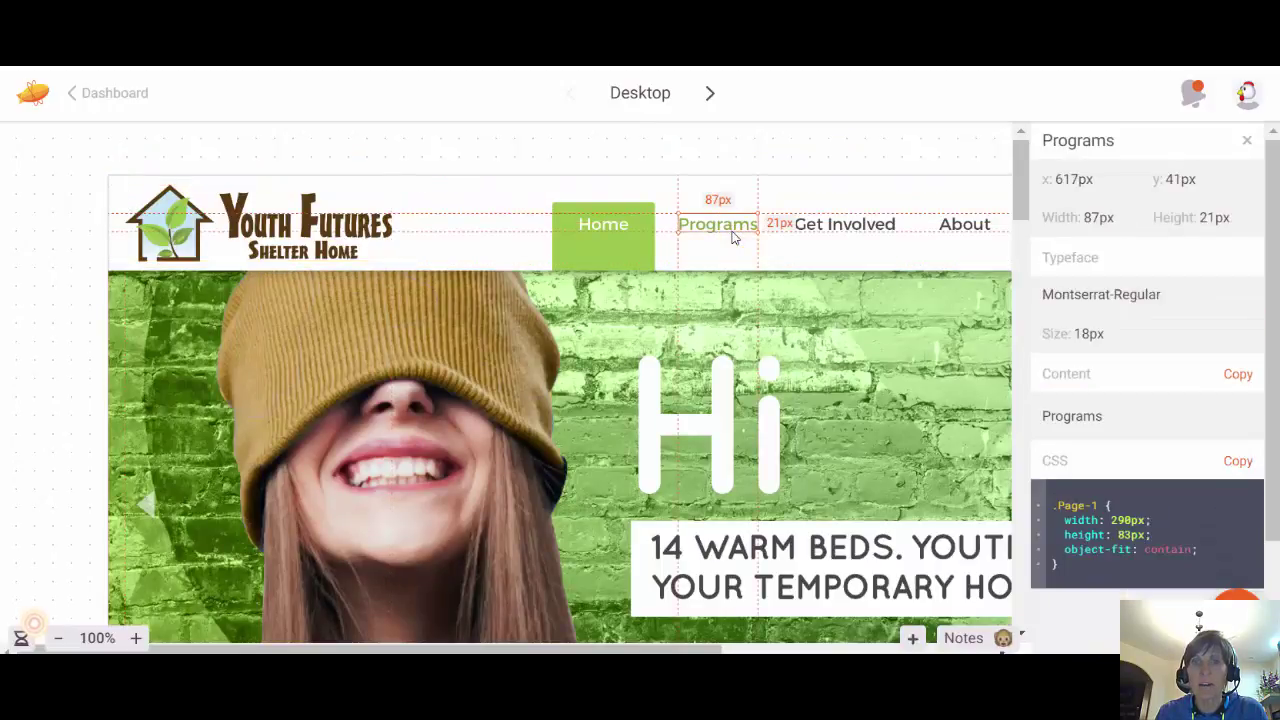
{"action": "left_click", "coordinate": [862, 226]}
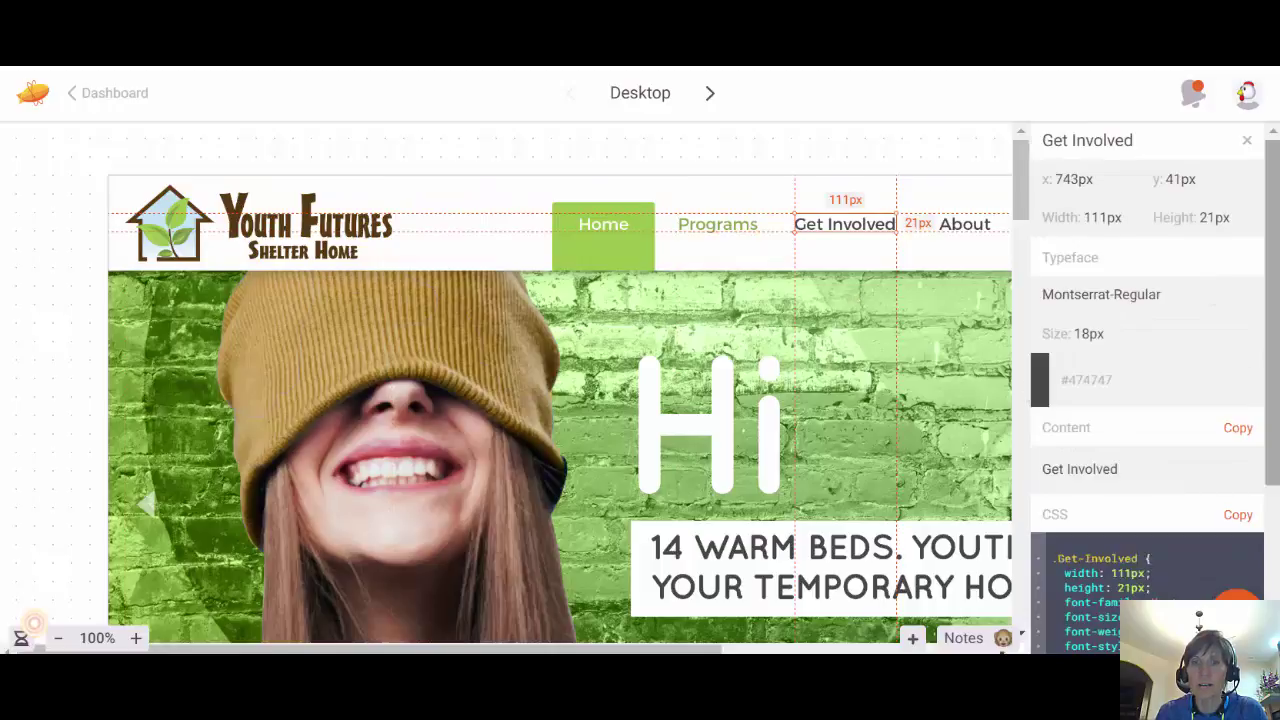
Inspect the meals-served stats text: Quicksand-Bold 38px, #474747 with #8ebc3d accents.
{"action": "scroll", "coordinate": [1272, 337], "scroll_direction": "down", "scroll_amount": 3}
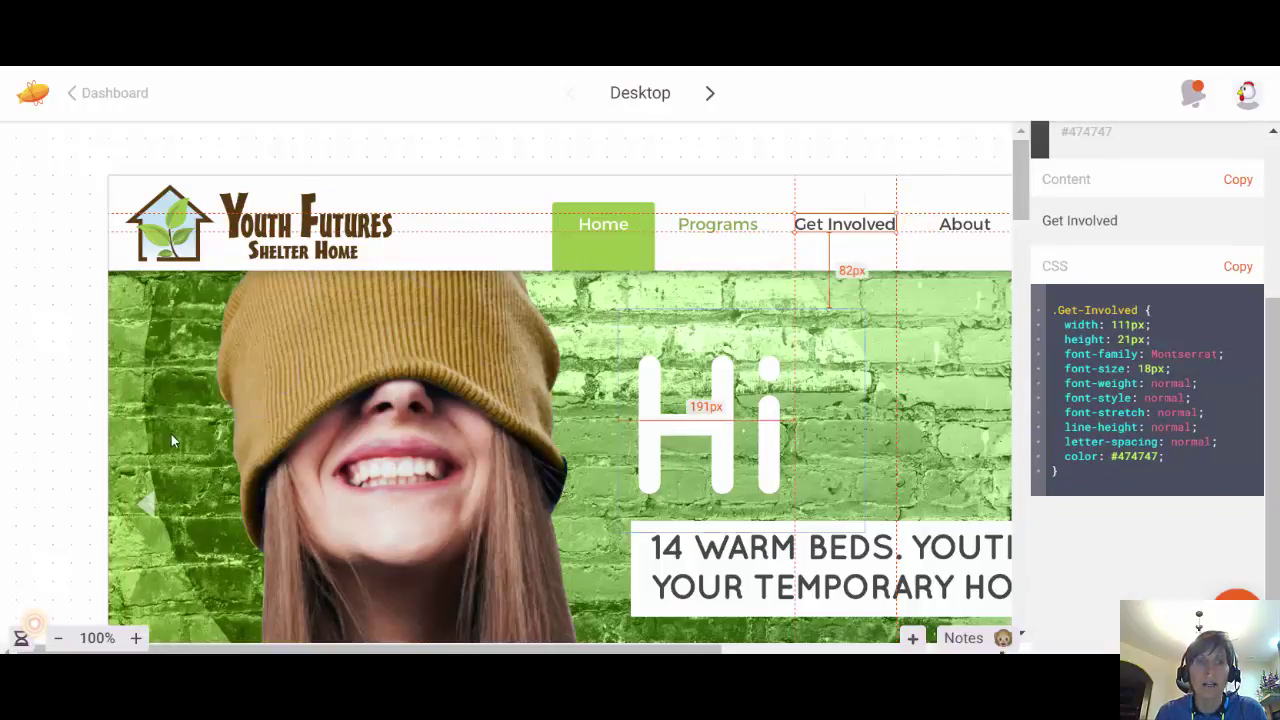
{"action": "scroll", "coordinate": [170, 435], "scroll_direction": "down", "scroll_amount": 3}
{"action": "scroll", "coordinate": [170, 436], "scroll_direction": "down", "scroll_amount": 10}
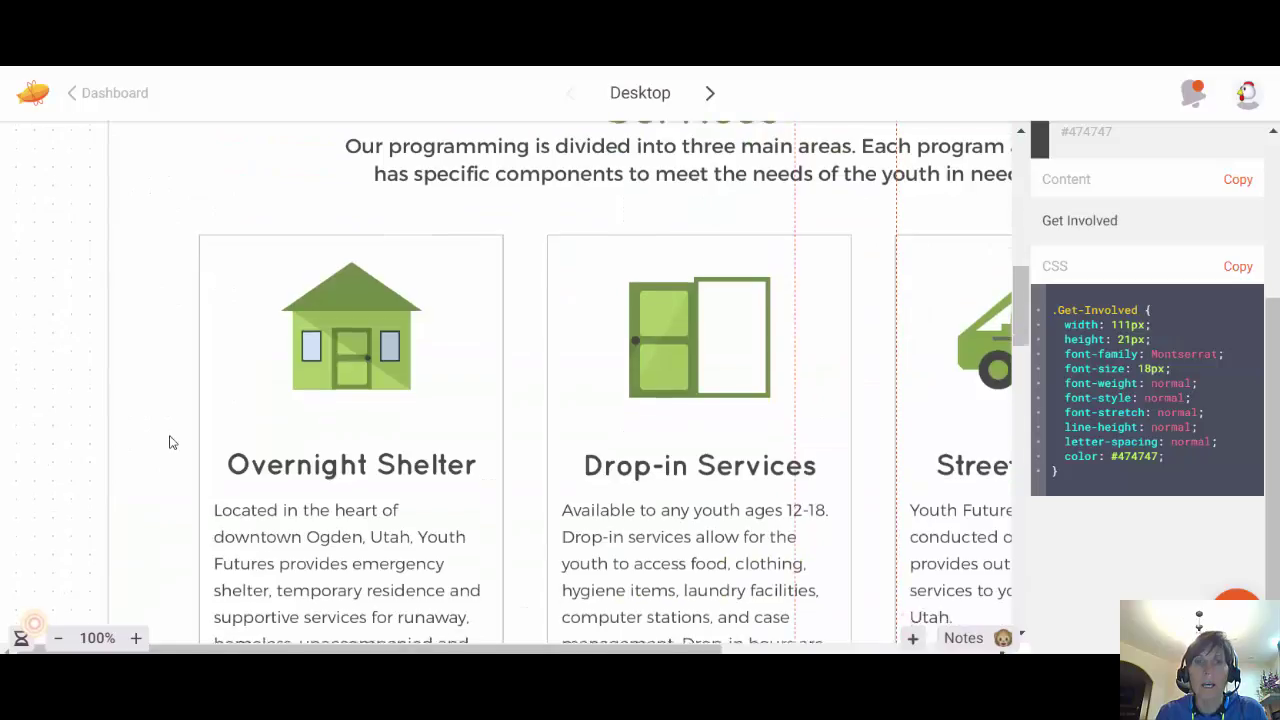
{"action": "scroll", "coordinate": [173, 442], "scroll_direction": "down", "scroll_amount": 5}
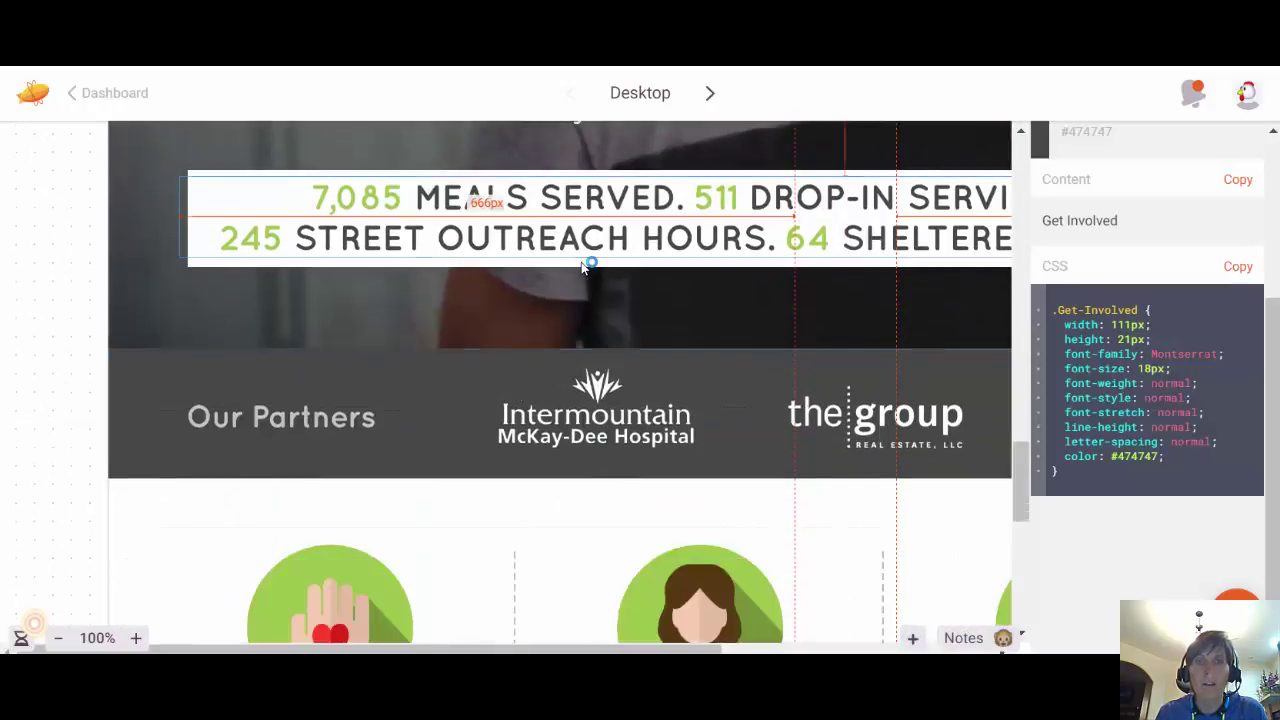
{"action": "left_click", "coordinate": [588, 255]}
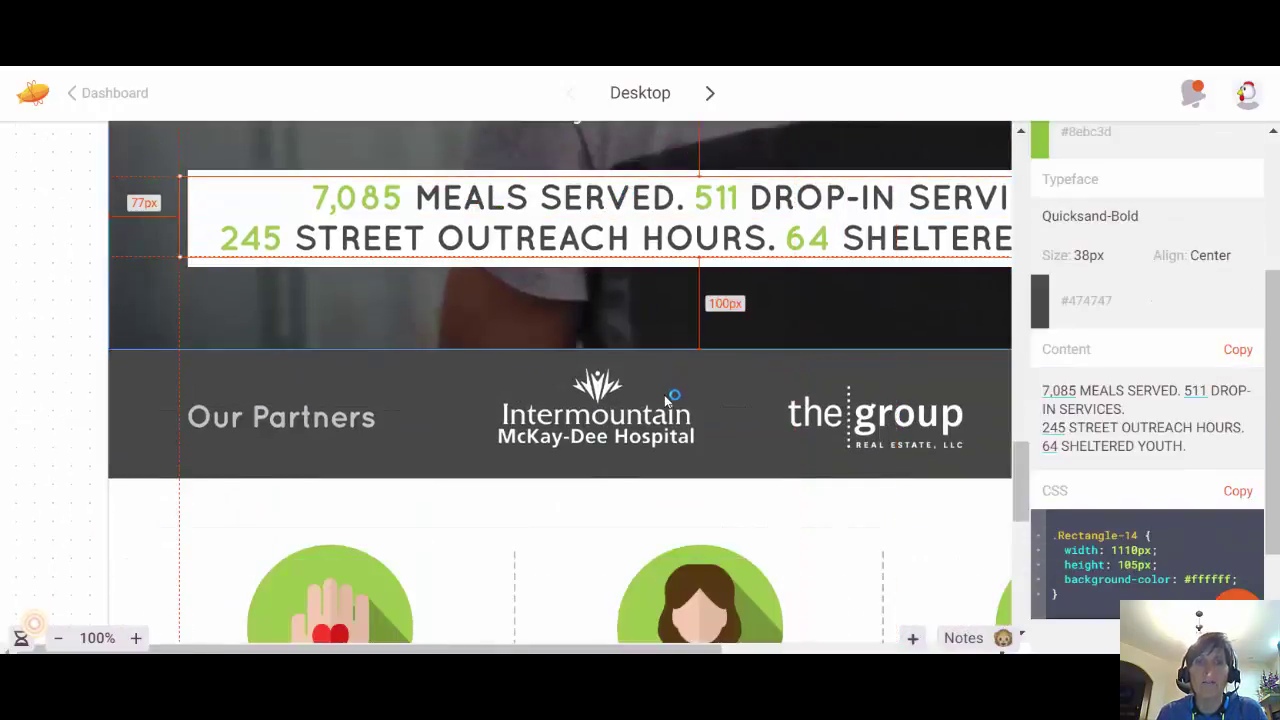
{"action": "scroll", "coordinate": [670, 398], "scroll_direction": "down", "scroll_amount": 3}
{"action": "scroll", "coordinate": [537, 251], "scroll_direction": "down", "scroll_amount": 3}
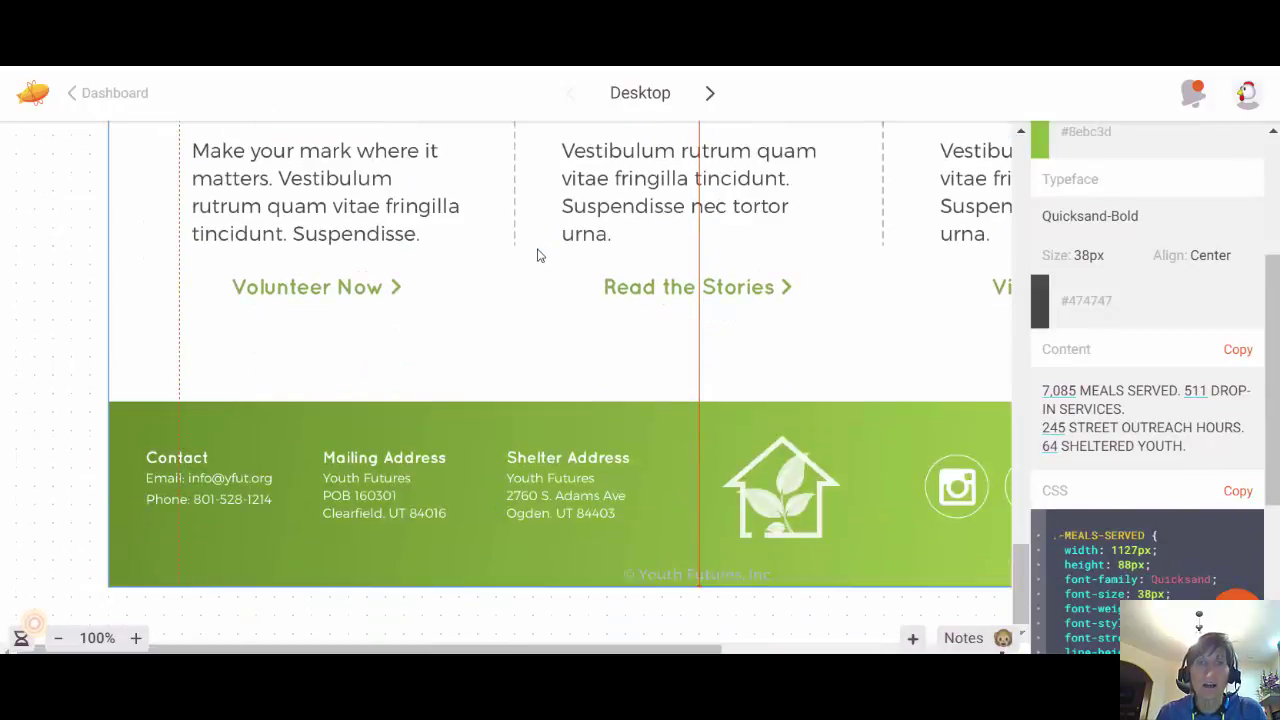